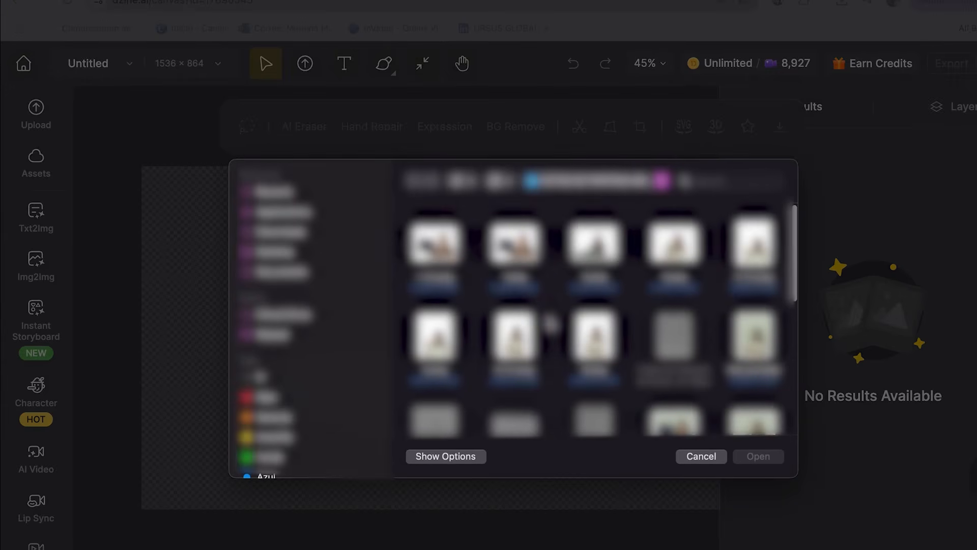
# - Upload the photo of the woman at a laptop and set the canvas to a 16:9 aspect ratio, 1536 × 864
pyautogui.click(757, 362)
pyautogui.click(759, 456)
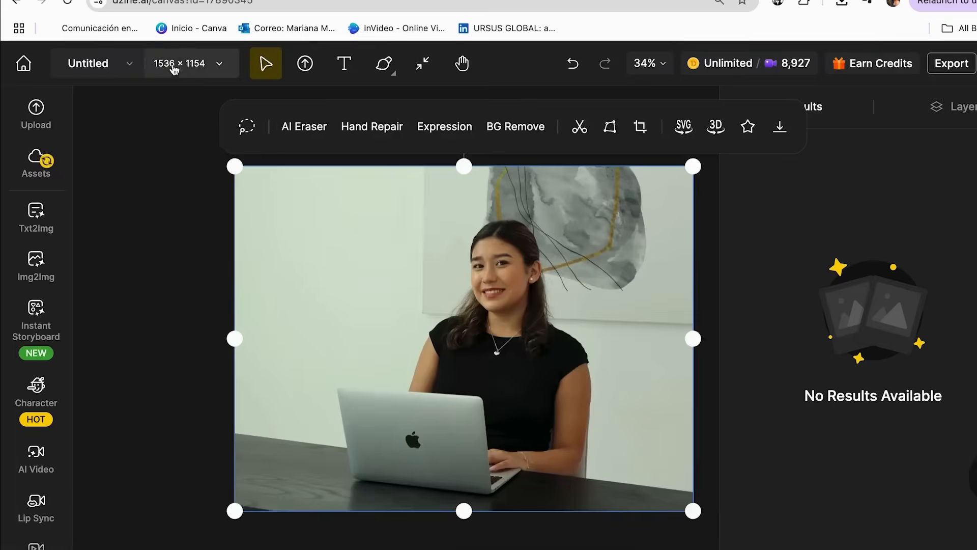
pyautogui.click(178, 66)
pyautogui.click(228, 326)
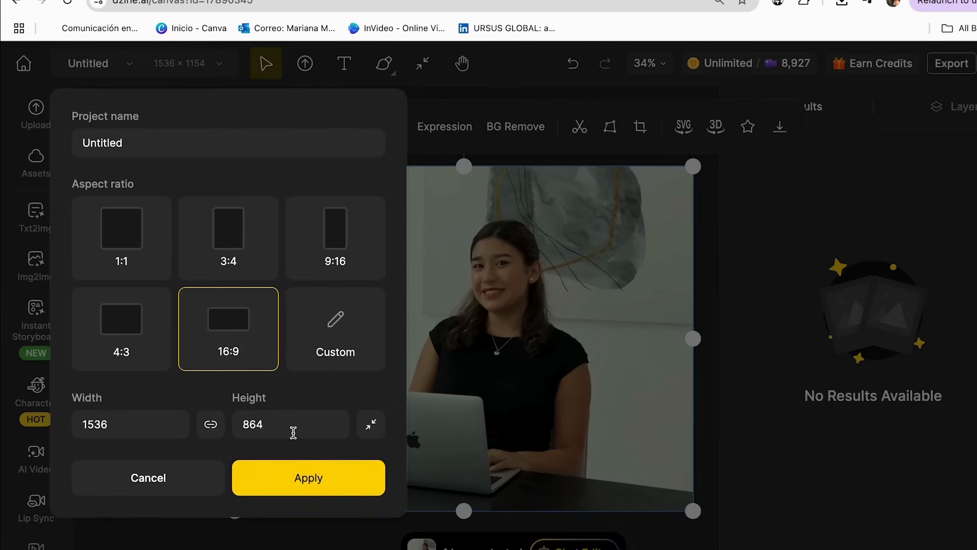
pyautogui.click(306, 476)
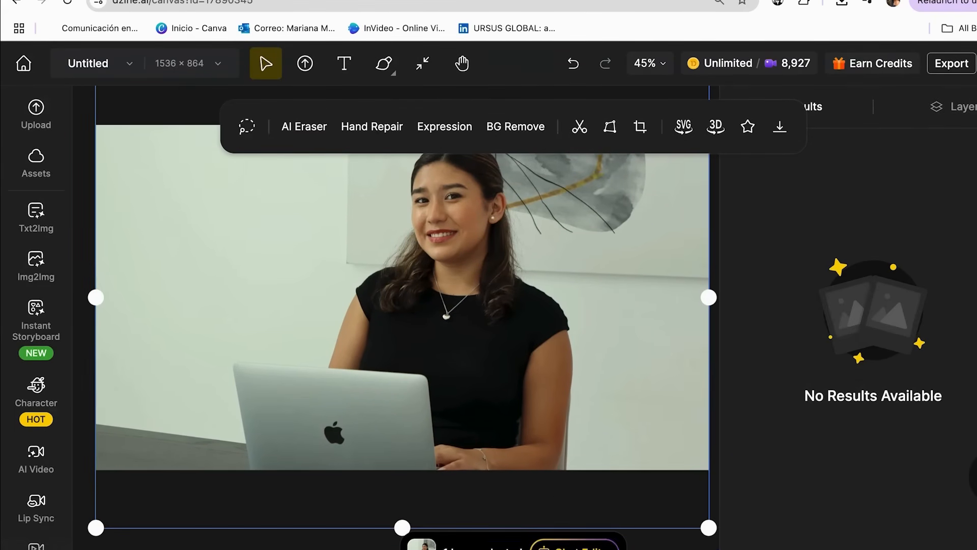
# - Open the Chat Editor for the uploaded photo and choose the Nano Banana model
pyautogui.click(575, 545)
pyautogui.click(323, 546)
pyautogui.click(316, 409)
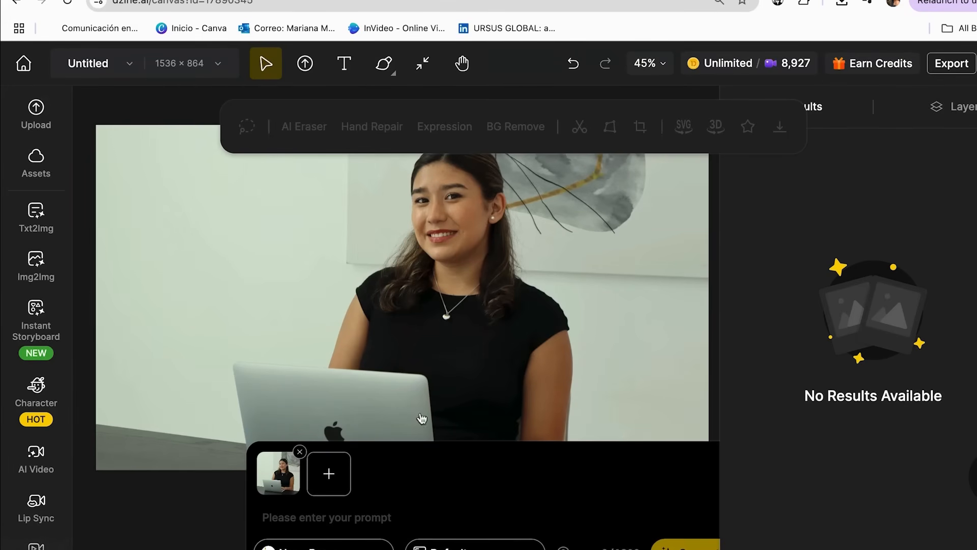
# - Enter the Chat Editor prompt "Transform this into a professional corporate headshot style with perfect lighting"
pyautogui.scroll(-2, 451, 344)
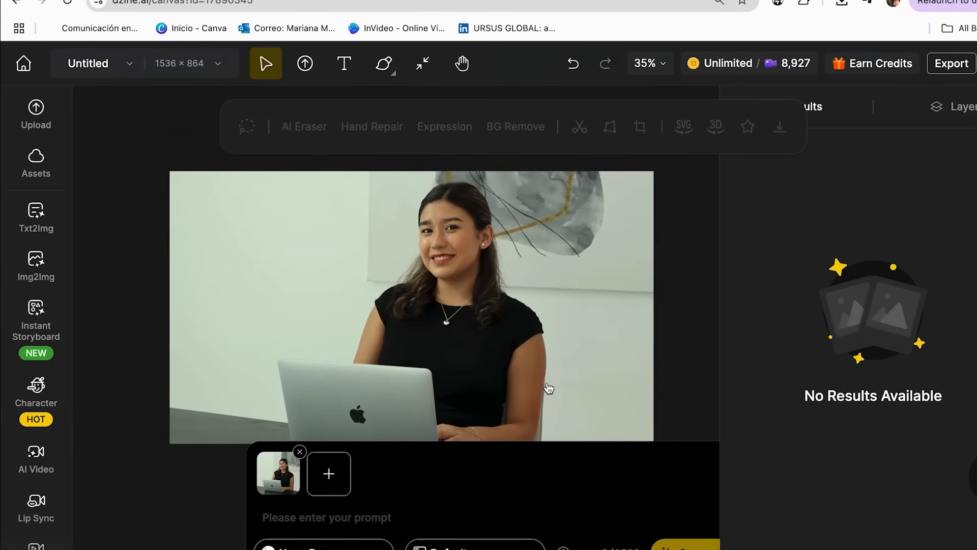
pyautogui.scroll(-1, 548, 389)
pyautogui.hscroll(1, 548, 388)
pyautogui.hscroll(-1, 549, 389)
pyautogui.scroll(1, 548, 388)
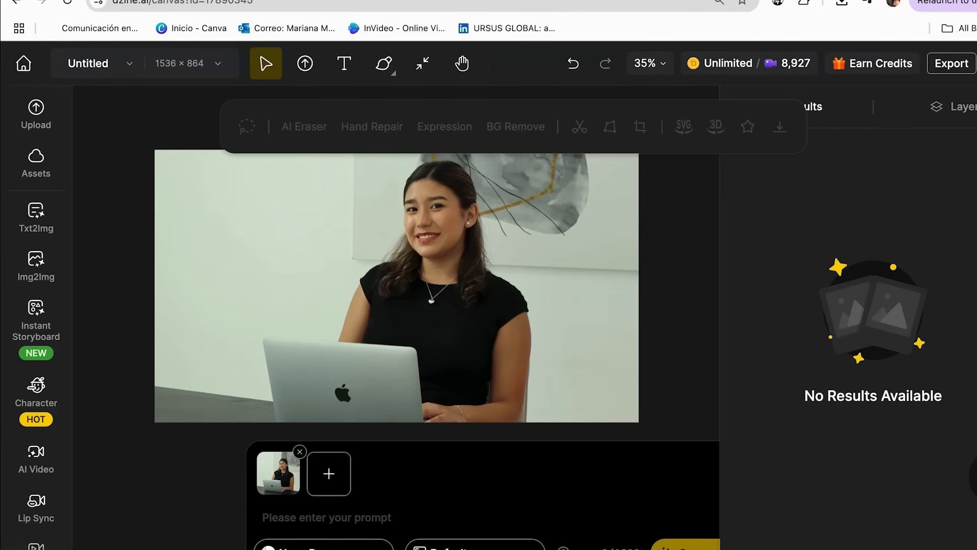
pyautogui.click(280, 509)
pyautogui.write('Transform this into a professional corporate headshot style with perfect lighting')
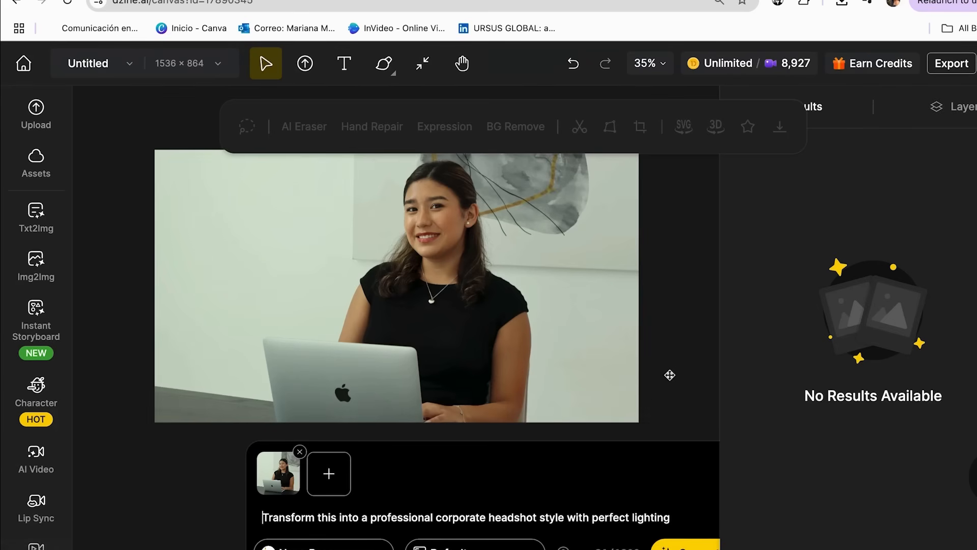
pyautogui.hscroll(2, 654, 360)
pyautogui.hscroll(-2, 654, 359)
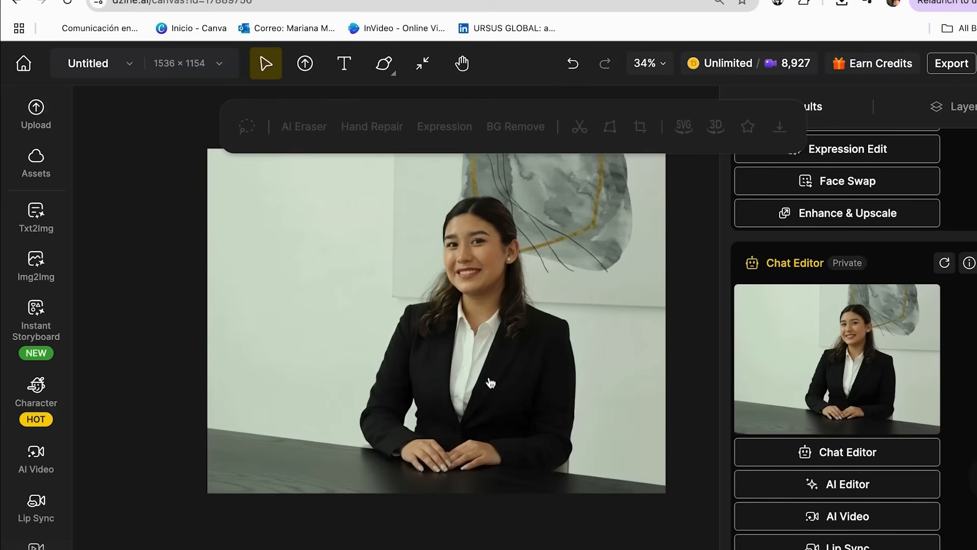
pyautogui.click(563, 336)
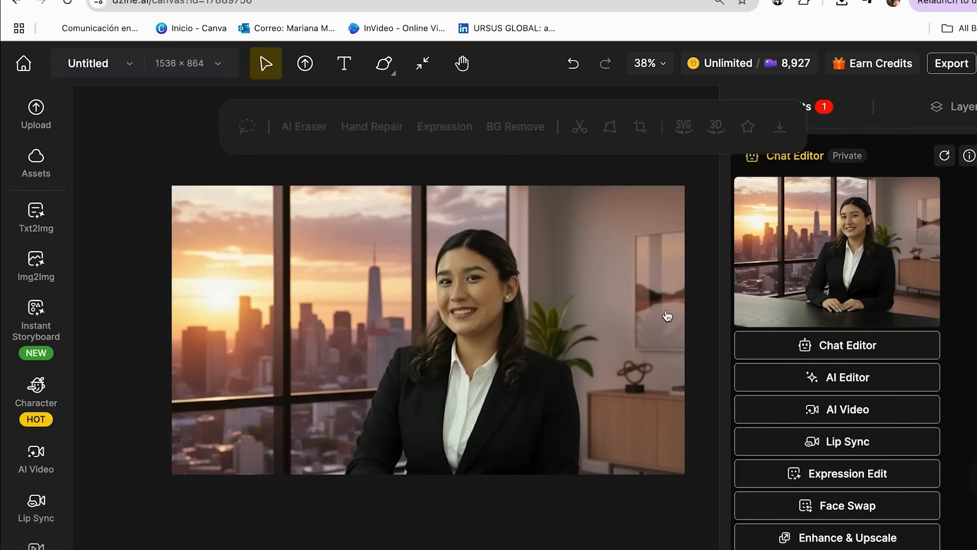
# - Open the Chat Editor for the generated portrait and view the whole art-studio version on the canvas
pyautogui.click(556, 322)
pyautogui.click(557, 545)
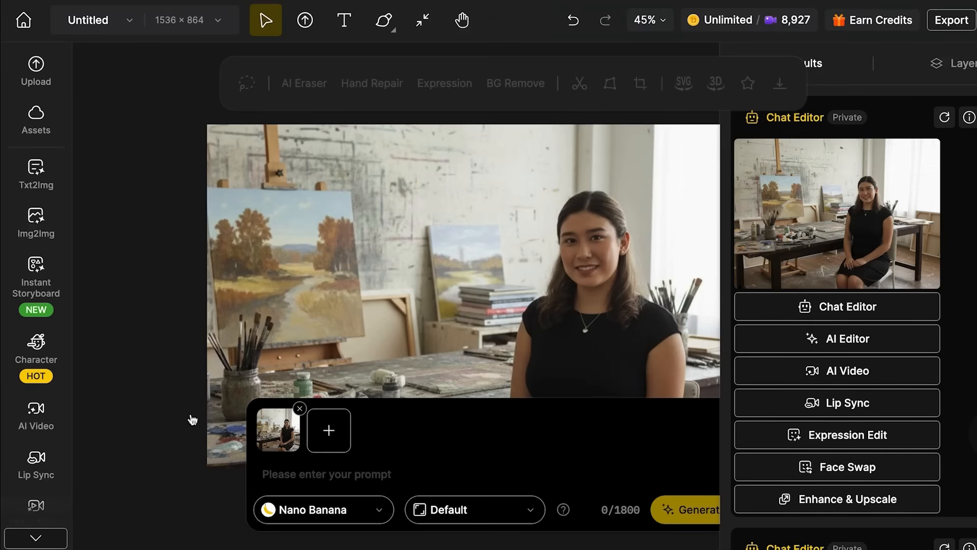
pyautogui.click(581, 304)
pyautogui.scroll(-3, 581, 303)
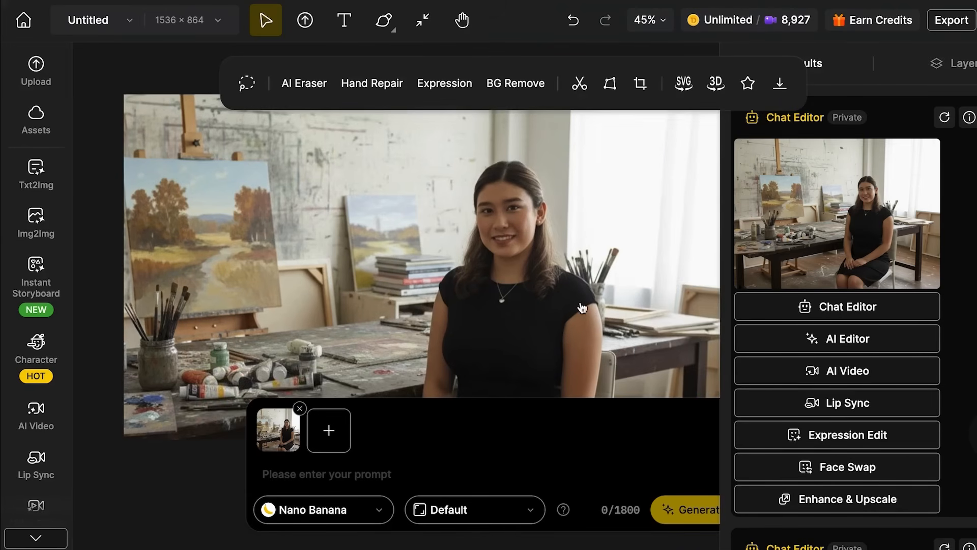
pyautogui.scroll(-3, 581, 303)
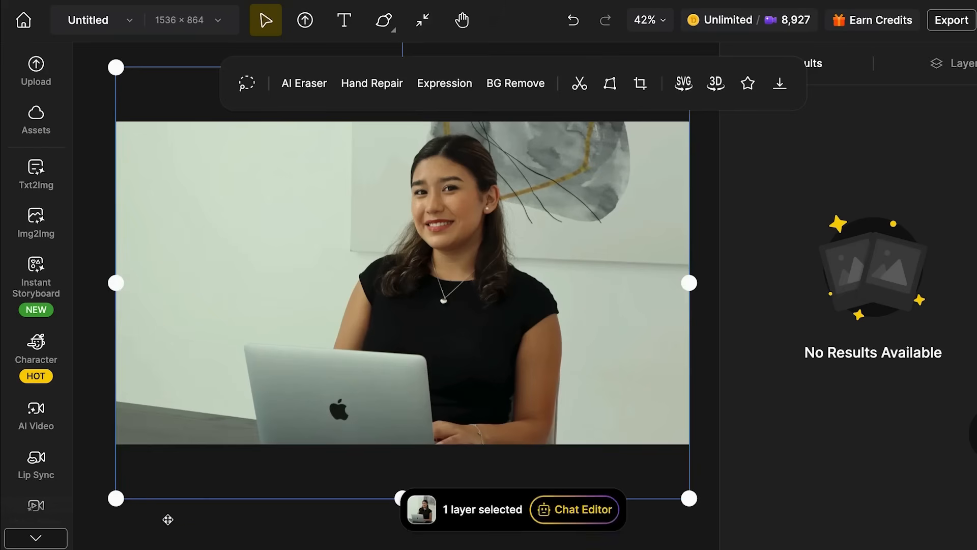
pyautogui.click(166, 517)
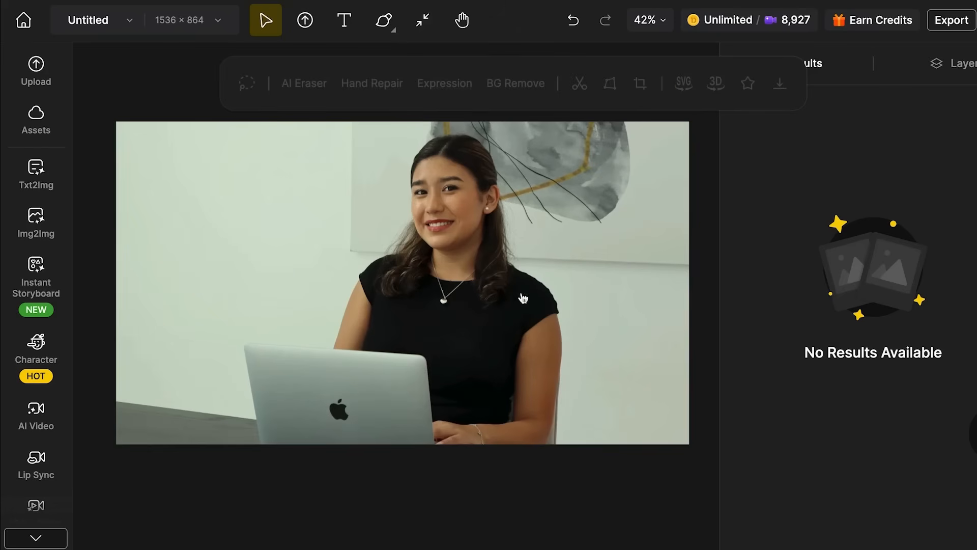
# - Open the Chat Editor for the laptop photo and remove the photo's background
pyautogui.click(420, 397)
pyautogui.click(600, 509)
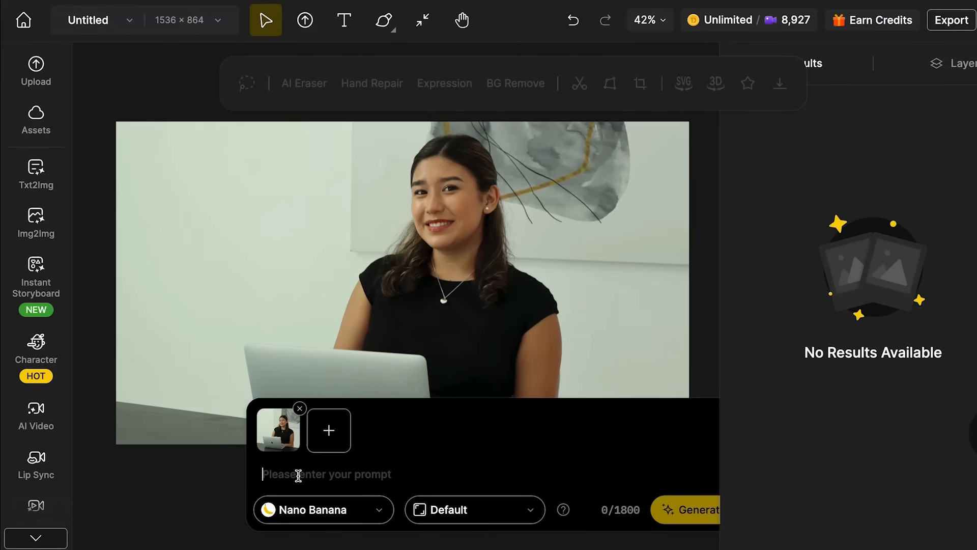
pyautogui.click(381, 351)
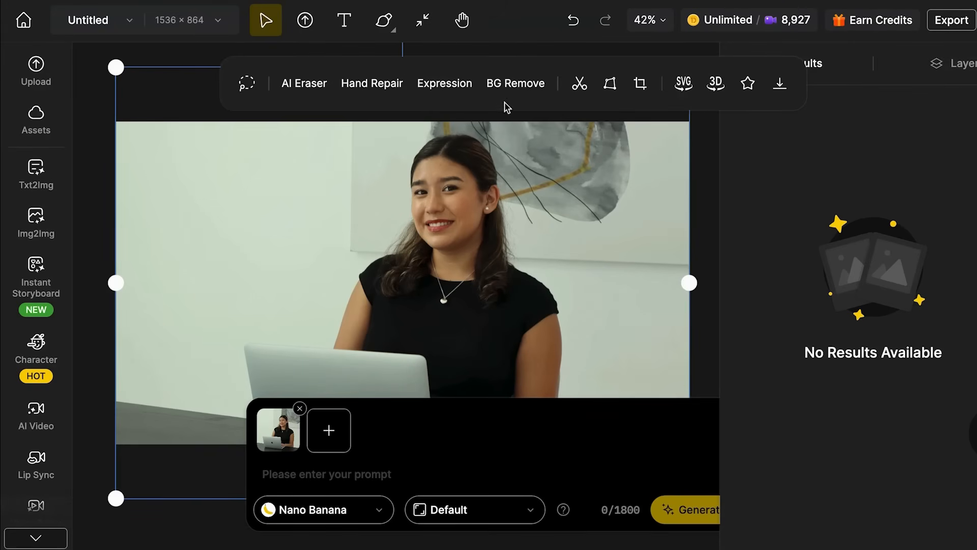
pyautogui.click(507, 84)
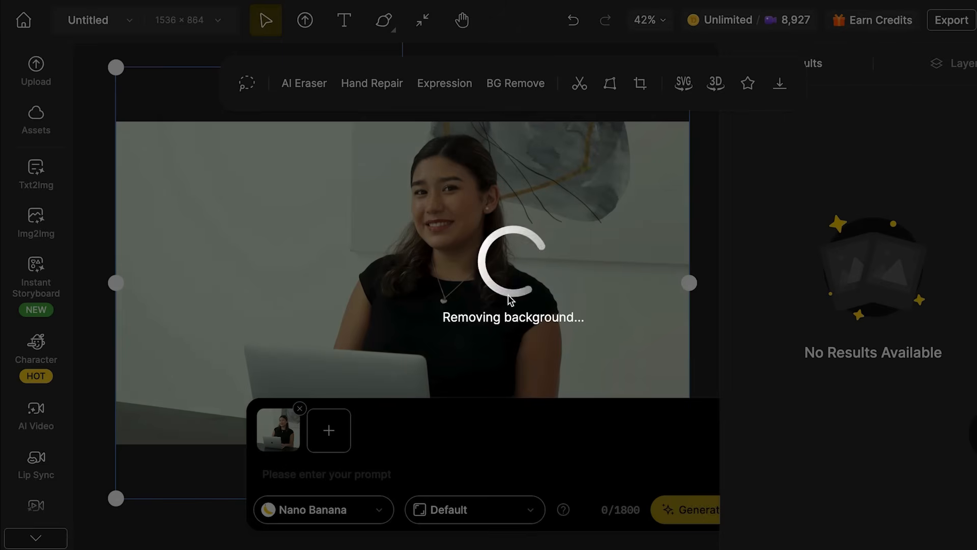
# - Generate a new version with the prompt "Transform this into an excited, enthusiastic expression perfect for YouTube thumbnails"
pyautogui.click(361, 475)
pyautogui.write('Transform this into an excited, enthusiastic expression perfect for YouTube thumbnails')
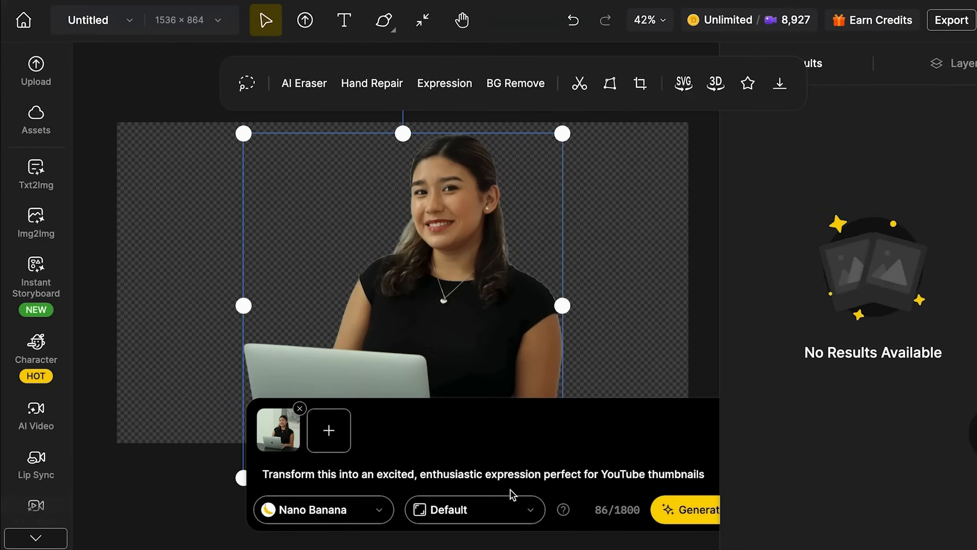
pyautogui.click(678, 511)
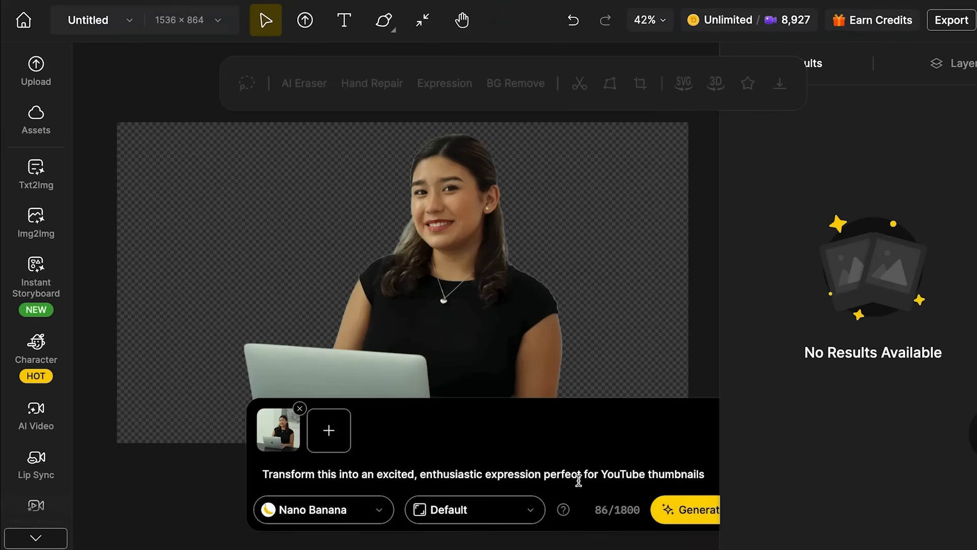
# - Replace the Chat Editor prompt with "Create a surprised, amazed expression with wide eyes for reaction thumbnails"
pyautogui.moveTo(707, 475); pyautogui.dragTo(253, 468)
pyautogui.write('Create a surprised, amazed expression with wide eyes for reaction thumbnails')
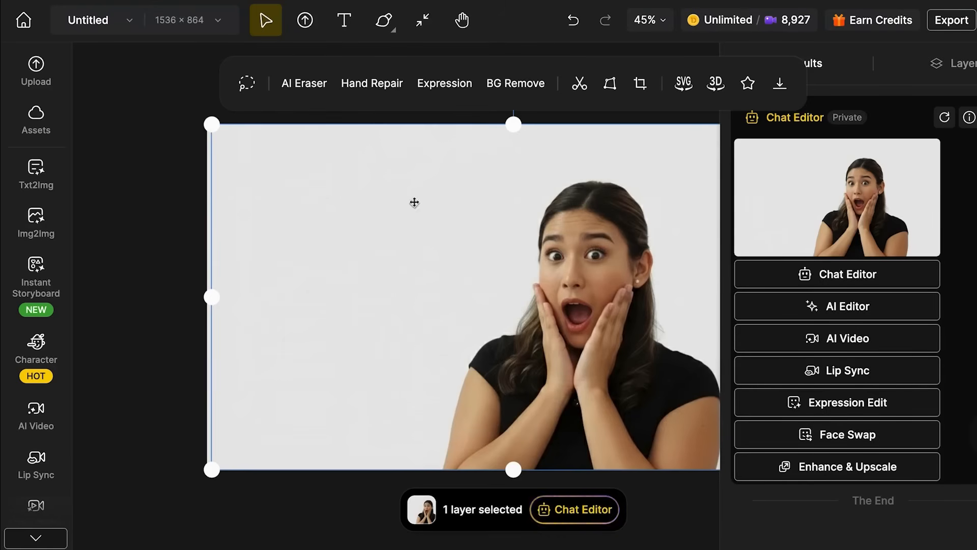
# - Enlarge the surprised portrait from its upper-left corner so that it extends beyond the canvas edge, and deselect it
pyautogui.click(412, 201)
pyautogui.moveTo(212, 123); pyautogui.dragTo(153, 91)
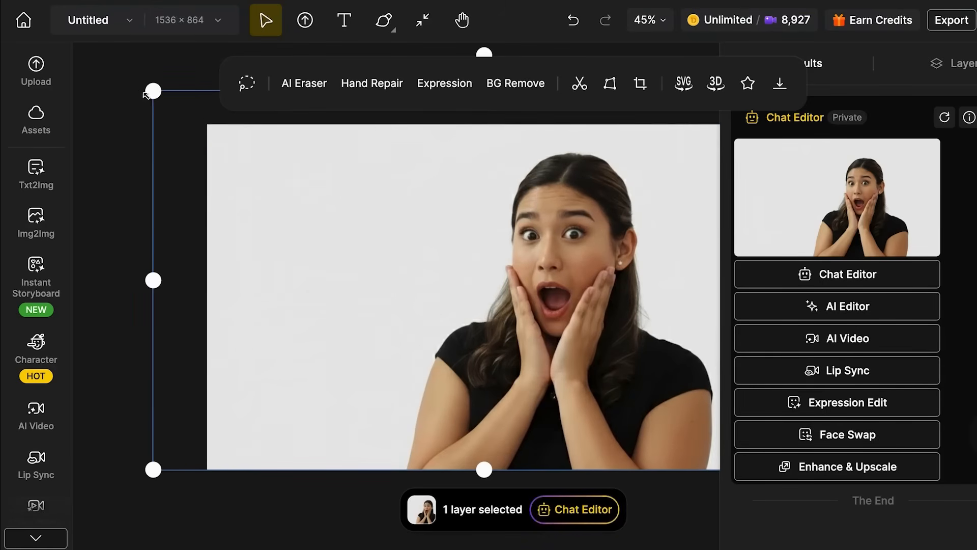
pyautogui.click(140, 238)
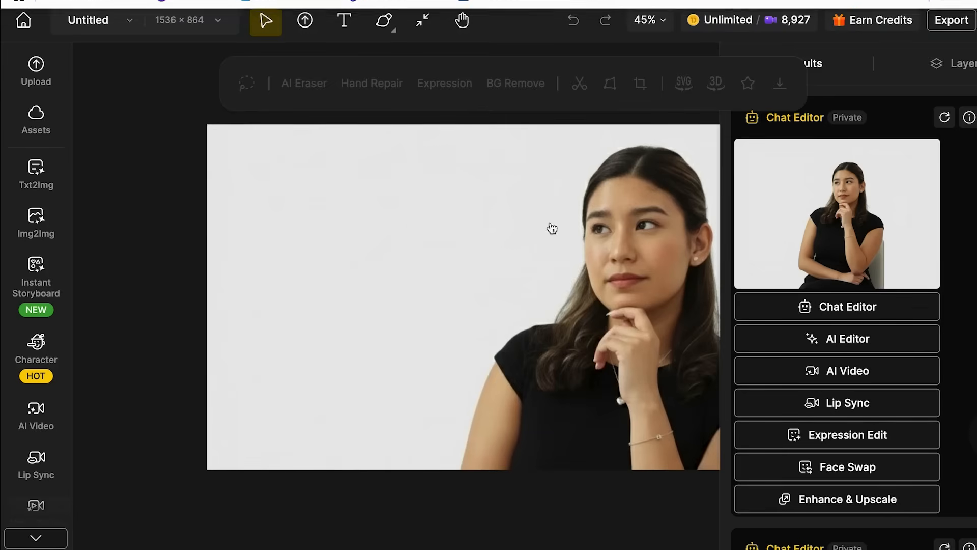
# - Open the download options for the thoughtful portrait result and choose PNG as the file type
pyautogui.hscroll(2, 550, 231)
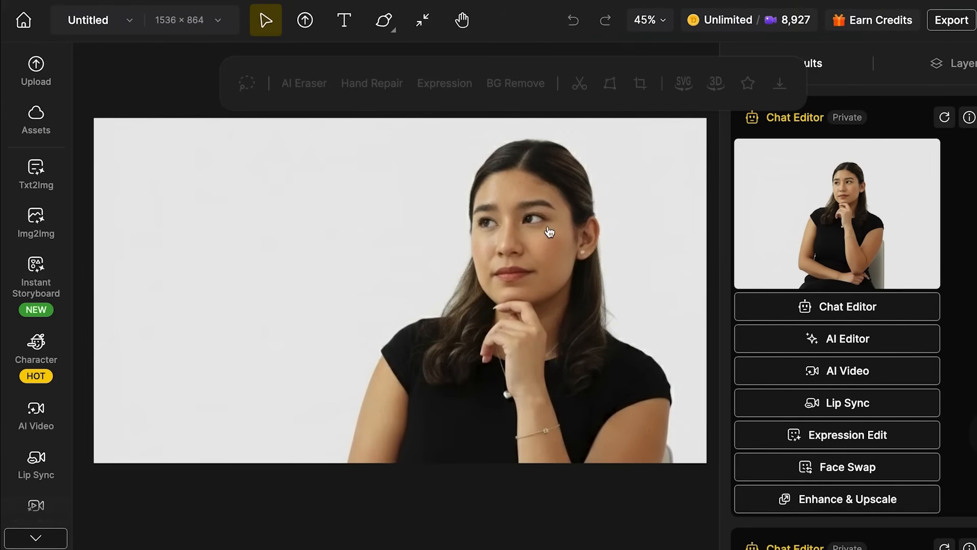
pyautogui.moveTo(855, 213)
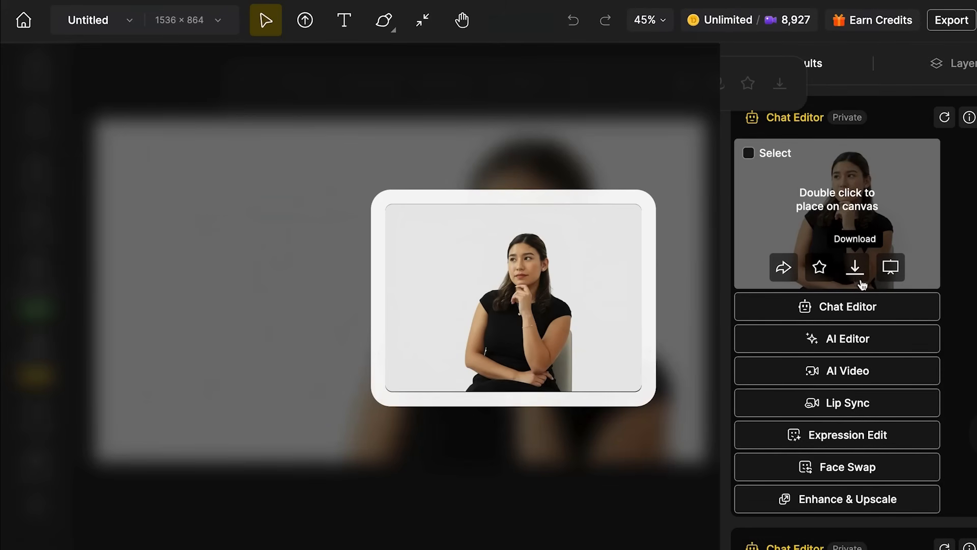
pyautogui.click(858, 281)
pyautogui.click(454, 234)
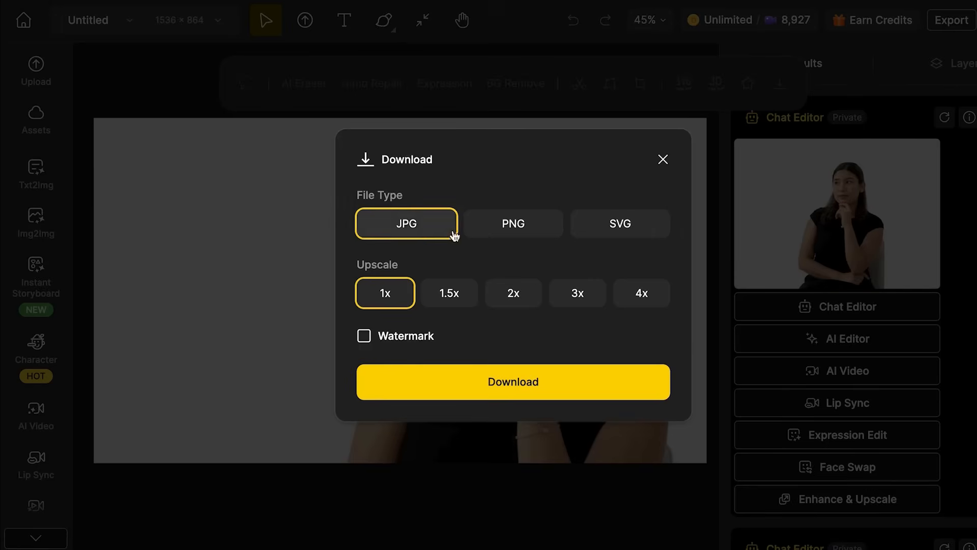
pyautogui.click(611, 224)
pyautogui.click(509, 229)
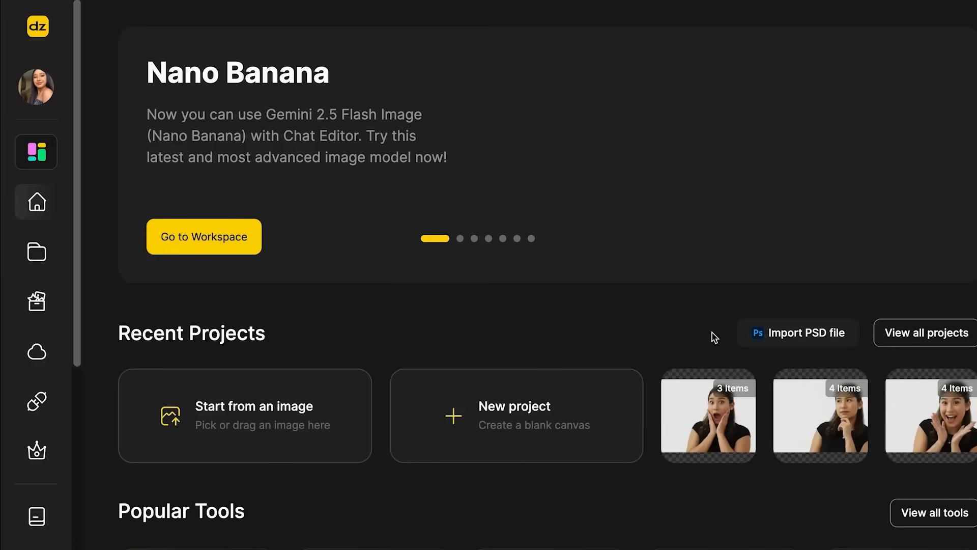
# - Show all projects and open the one with the woman in a blazer in the sunset office
pyautogui.click(942, 339)
pyautogui.scroll(-1, 465, 353)
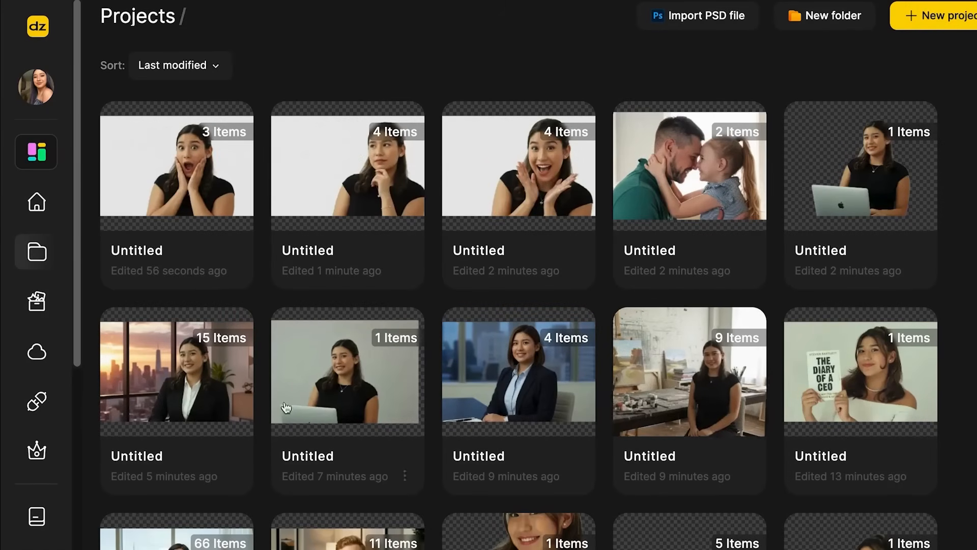
pyautogui.click(219, 373)
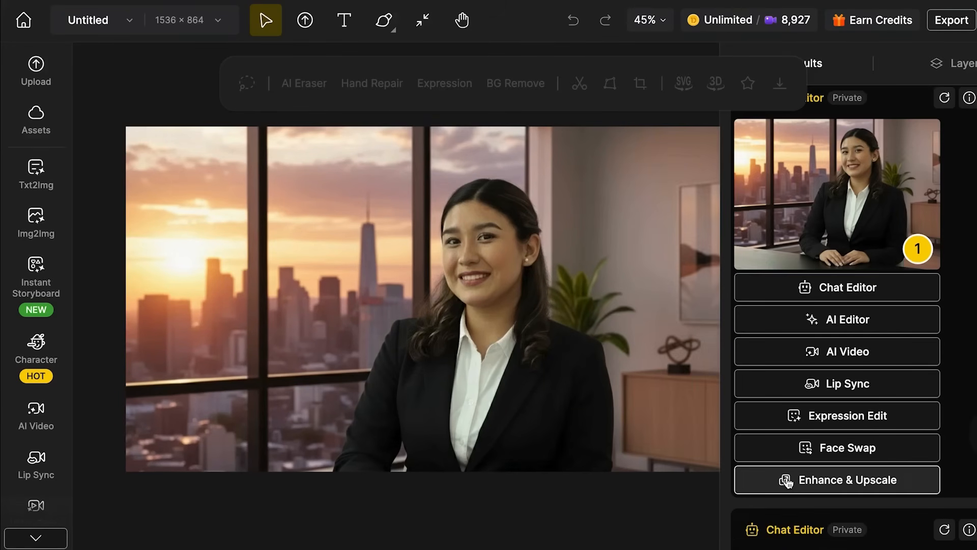
# - Open Enhance & Upscale for the sunset office portrait and look through the Upscale options
pyautogui.click(786, 480)
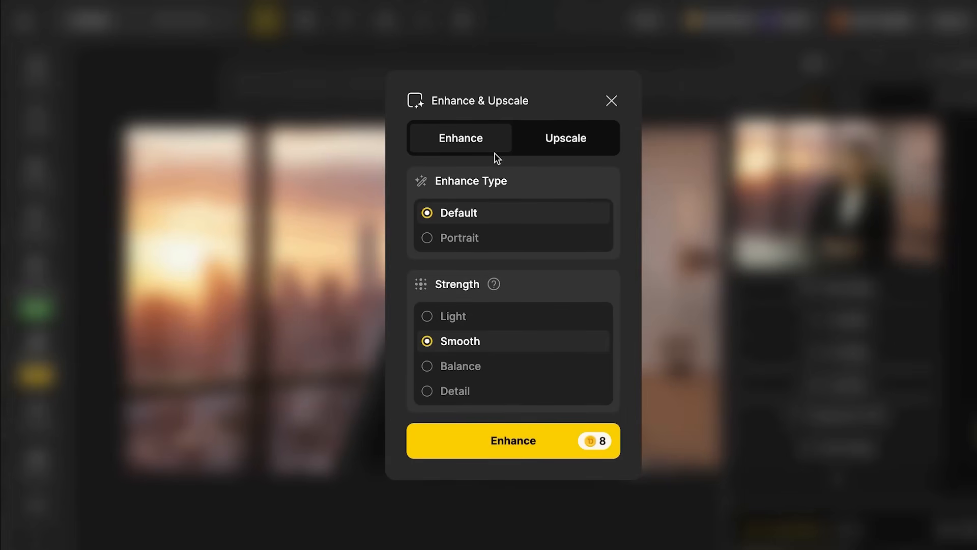
pyautogui.click(565, 156)
pyautogui.click(538, 285)
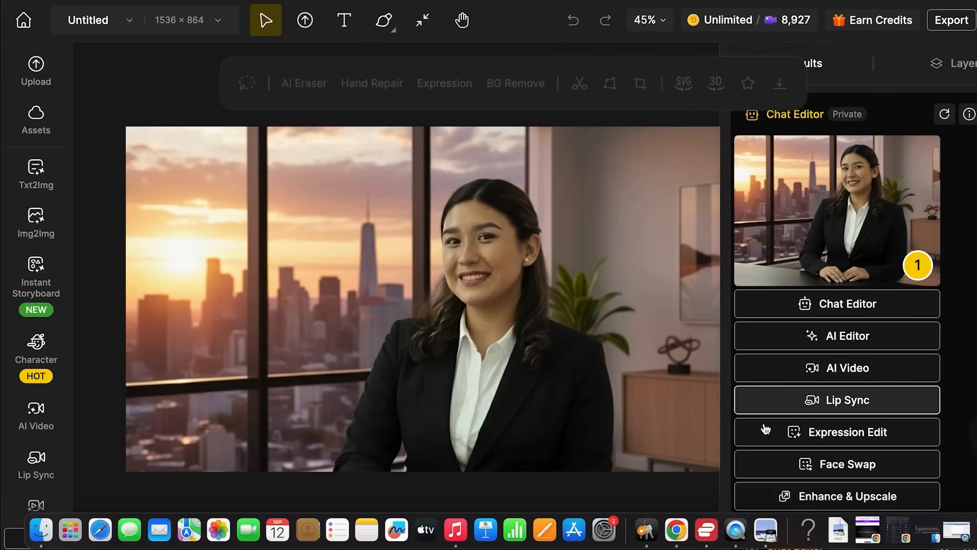
# - Set Smile to 0.6 for the sunset office portrait with Expression Edit and place the result on the canvas
pyautogui.click(766, 429)
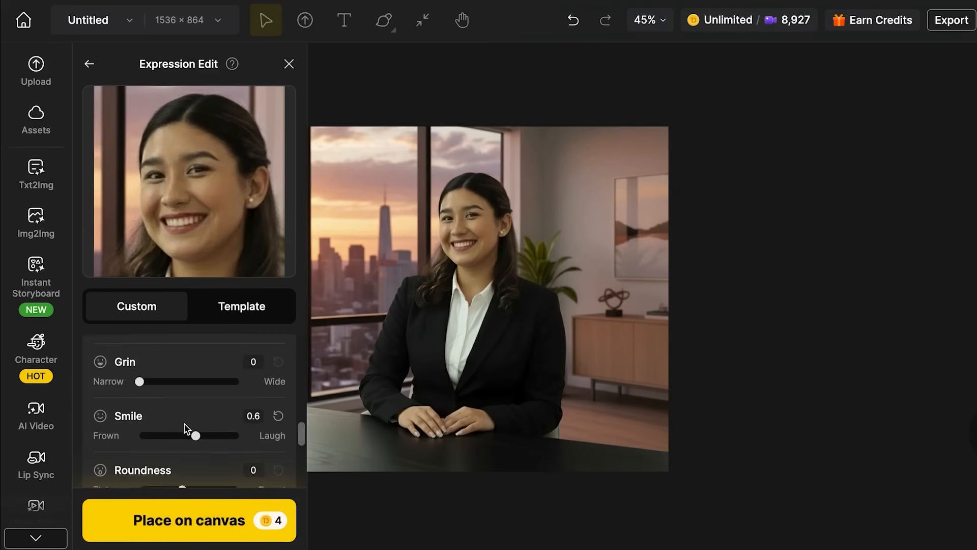
pyautogui.scroll(-1, 185, 428)
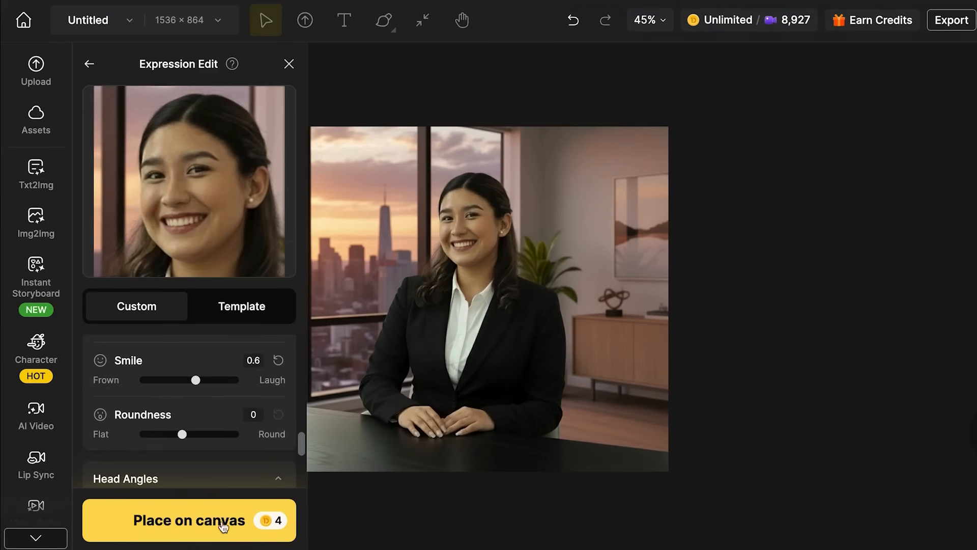
pyautogui.click(198, 524)
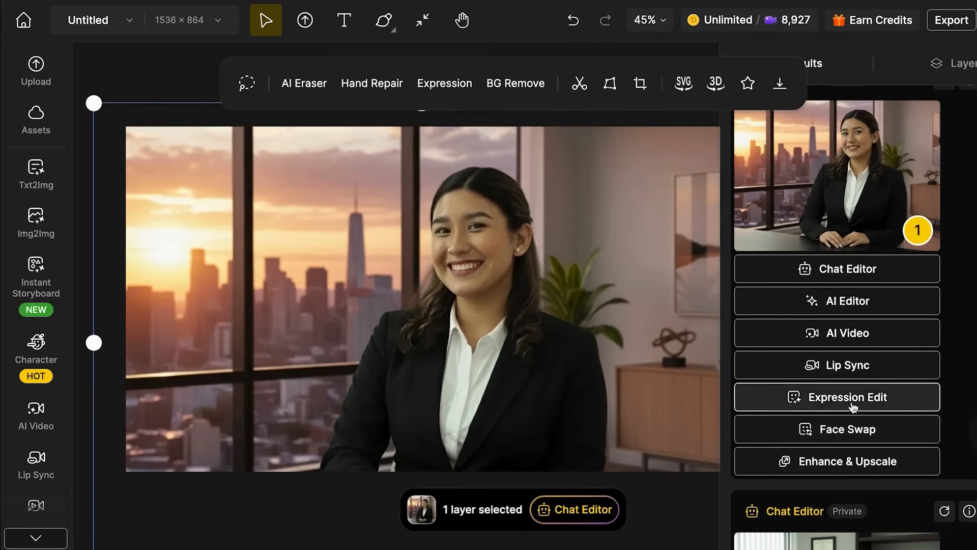
# - Generate a Face Swap for the sunset office portrait and inspect the swapped face on the canvas
pyautogui.click(825, 432)
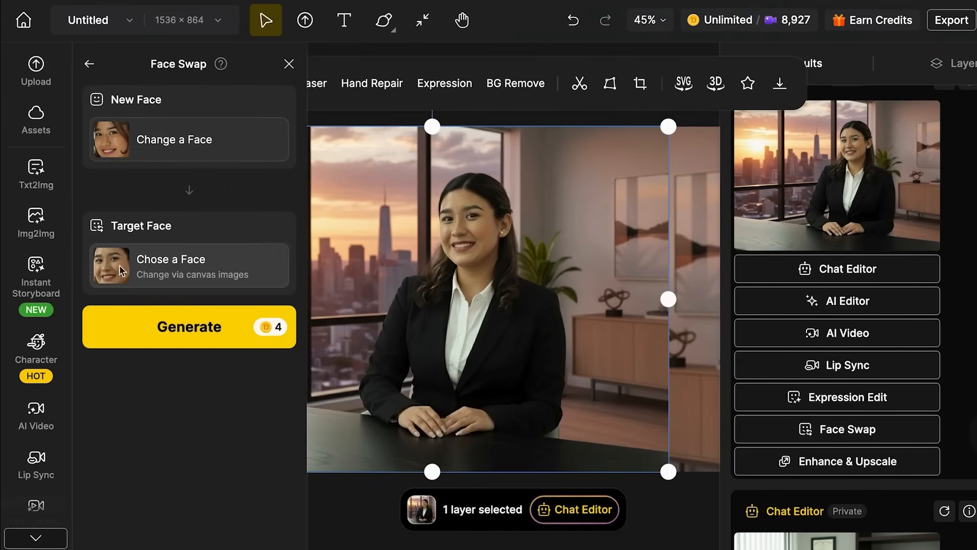
pyautogui.click(187, 333)
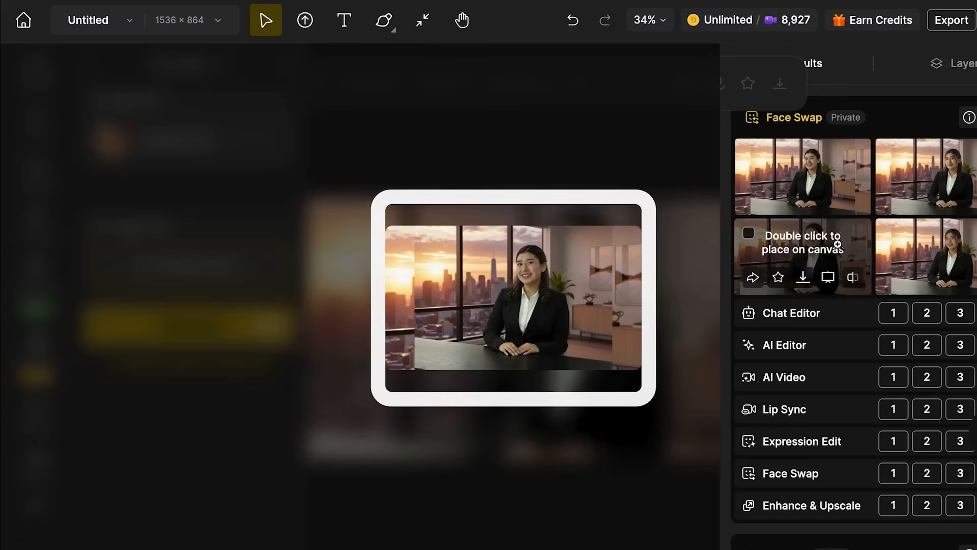
pyautogui.scroll(5, 554, 337)
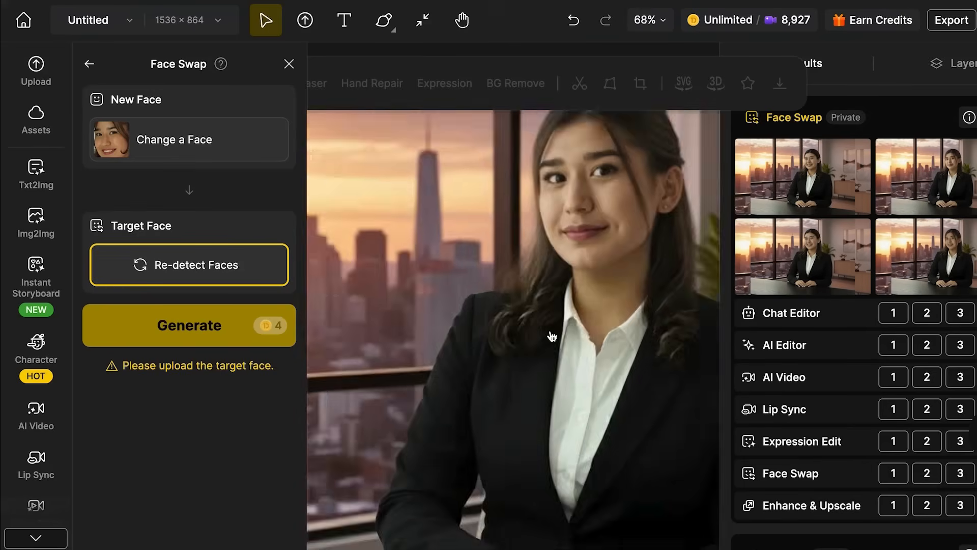
pyautogui.scroll(-5, 671, 314)
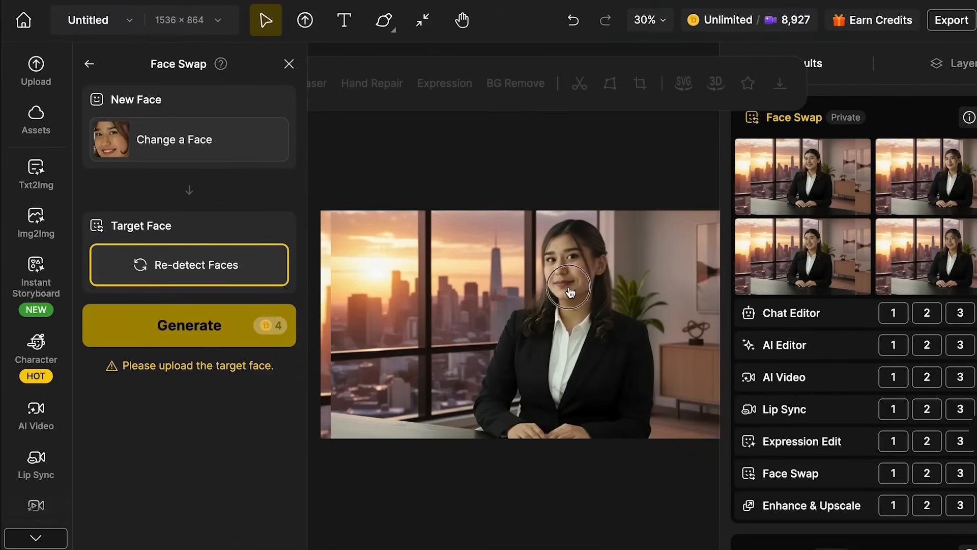
# - Generate a Chat Editor version of the book portrait with "Transform this photo into a beautiful cartoon style while keeping facial features accurate" using Nano Banana
pyautogui.click(392, 233)
pyautogui.moveTo(499, 261); pyautogui.dragTo(493, 261)
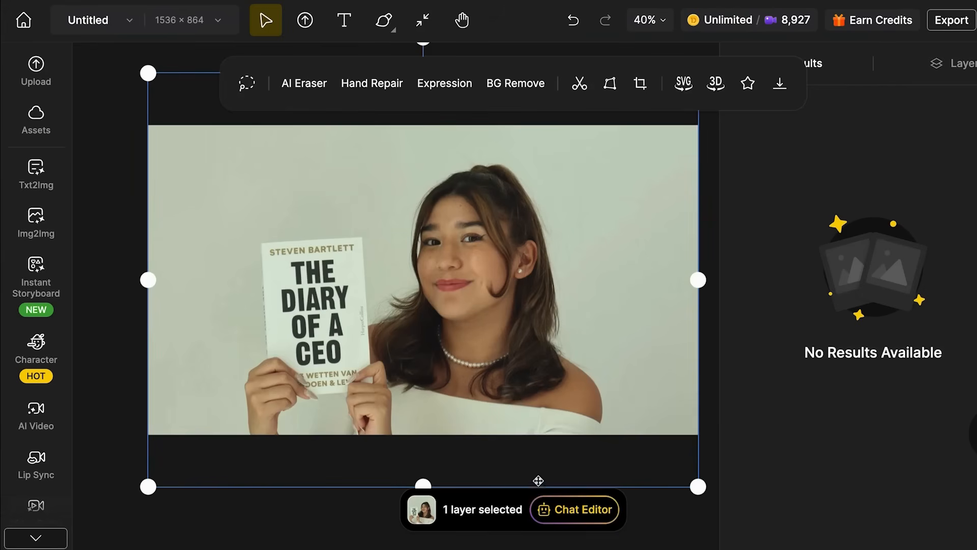
pyautogui.click(555, 510)
pyautogui.click(556, 511)
pyautogui.click(406, 478)
pyautogui.write('Transform this photo into a beautiful cartoon style while keeping facial features accurate')
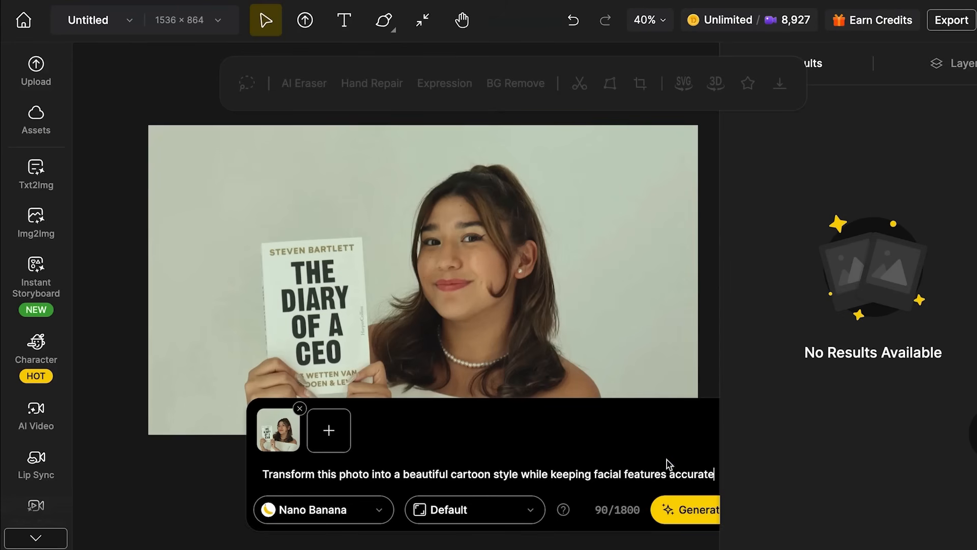
pyautogui.click(681, 518)
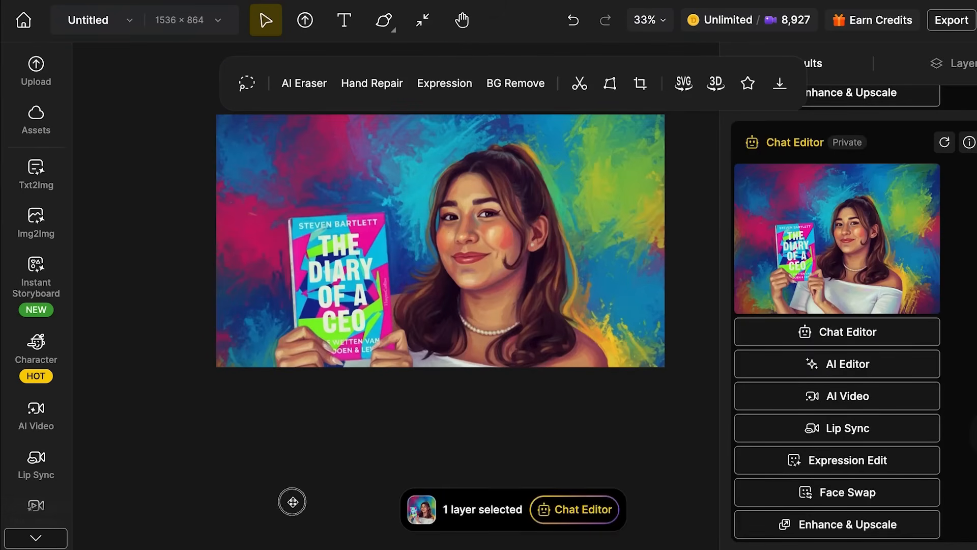
# - Generate the book portrait with "Create a modern digital art version with vibrant colors and artistic flair" and inspect the result on the canvas
pyautogui.click(292, 502)
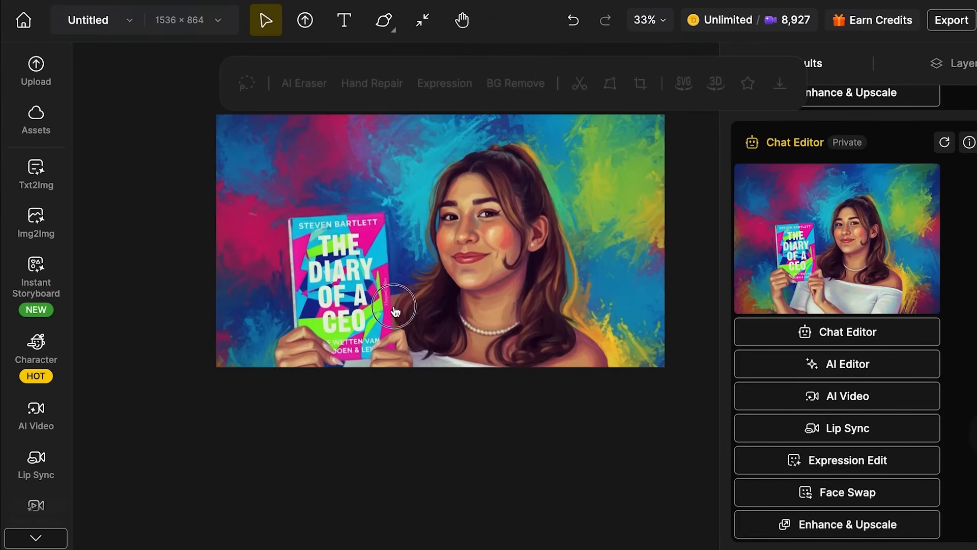
pyautogui.moveTo(396, 306); pyautogui.dragTo(392, 282)
pyautogui.click(305, 466)
pyautogui.scroll(1, 306, 466)
pyautogui.scroll(1, 306, 467)
pyautogui.hscroll(-1, 306, 466)
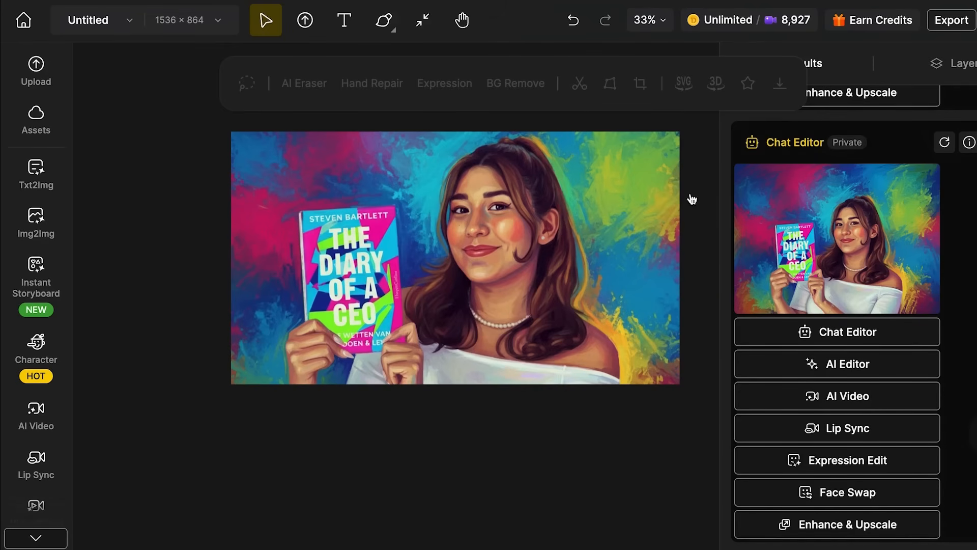
# - Examine the portrait edit with the pink blazer and steaming white mug on the canvas
pyautogui.scroll(2, 735, 287)
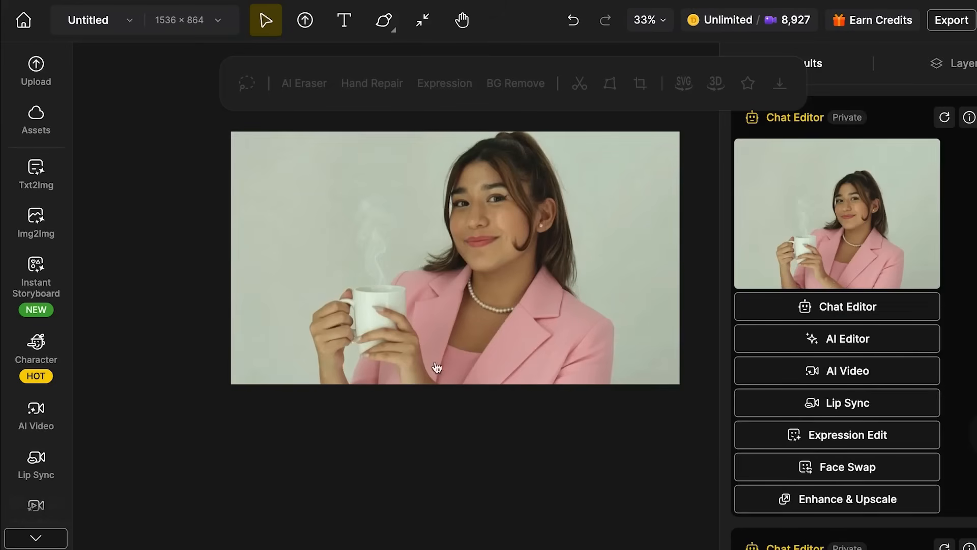
pyautogui.scroll(1, 528, 406)
pyautogui.hscroll(1, 528, 406)
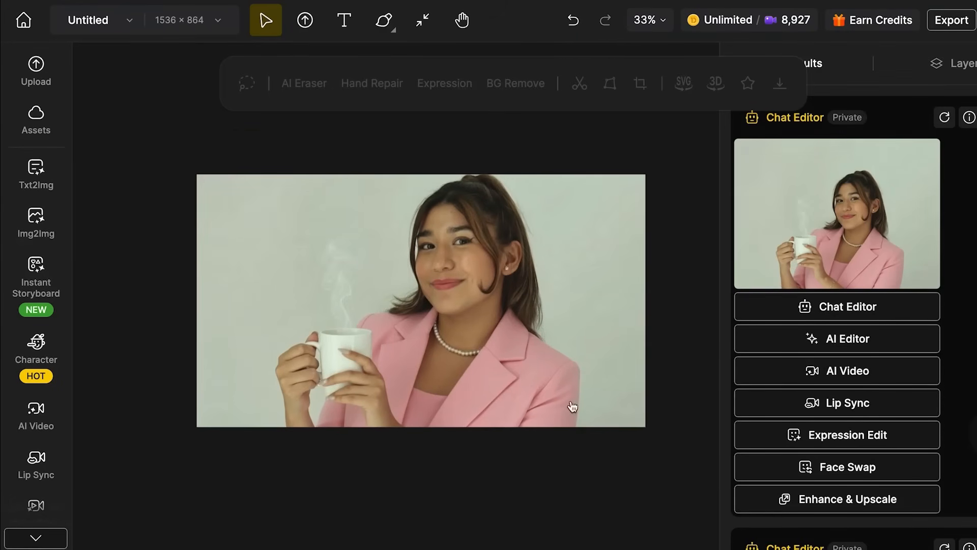